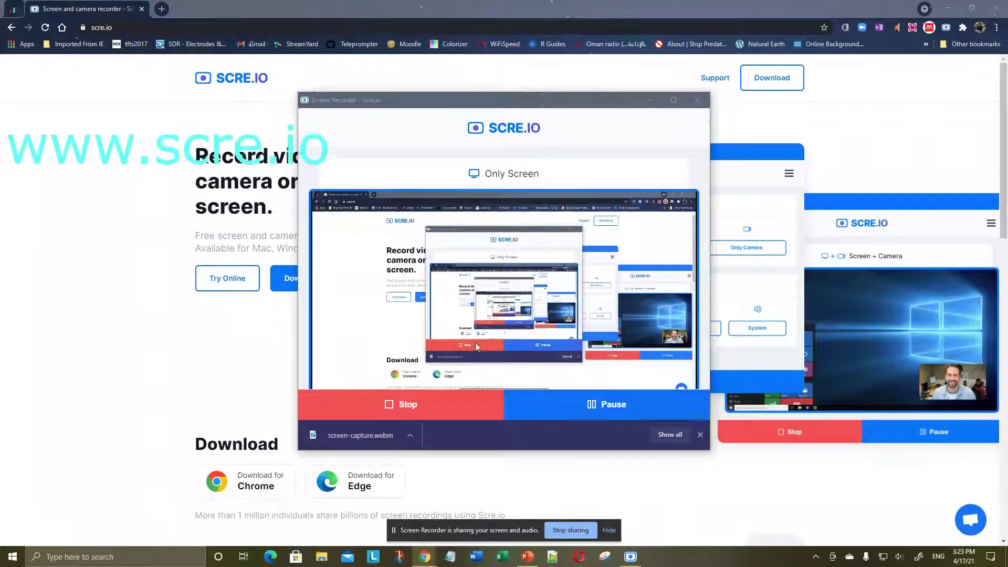
# Bring the scre.io browser window forward, select its address, then restore and re-maximize it
pyautogui.click(148, 331)
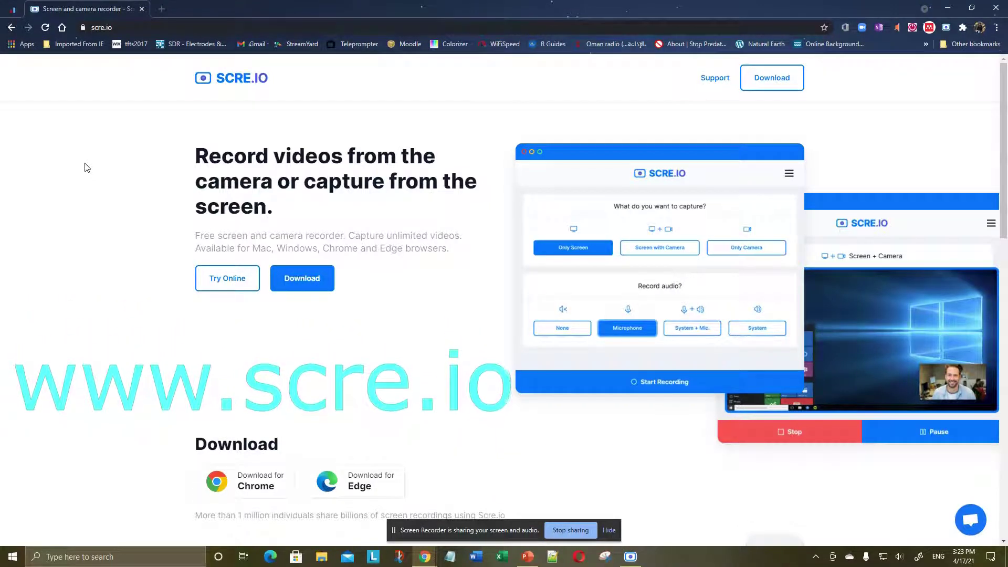
pyautogui.click(120, 26)
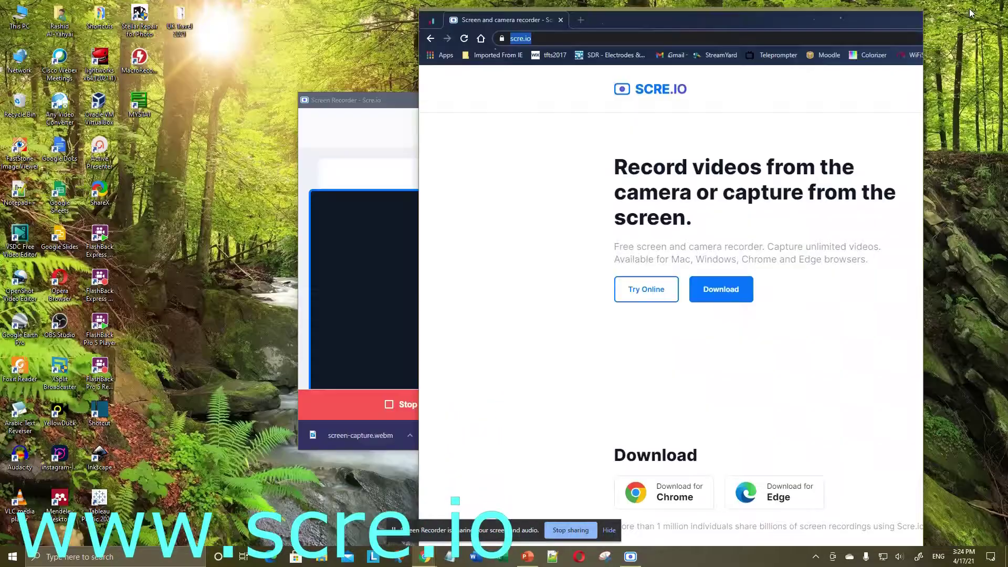
pyautogui.click(971, 7)
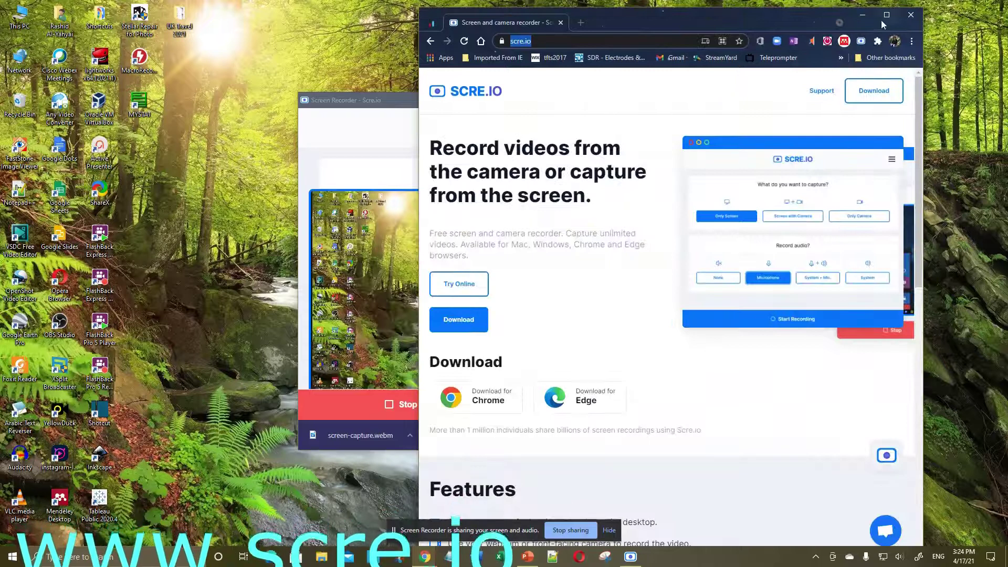
pyautogui.click(885, 16)
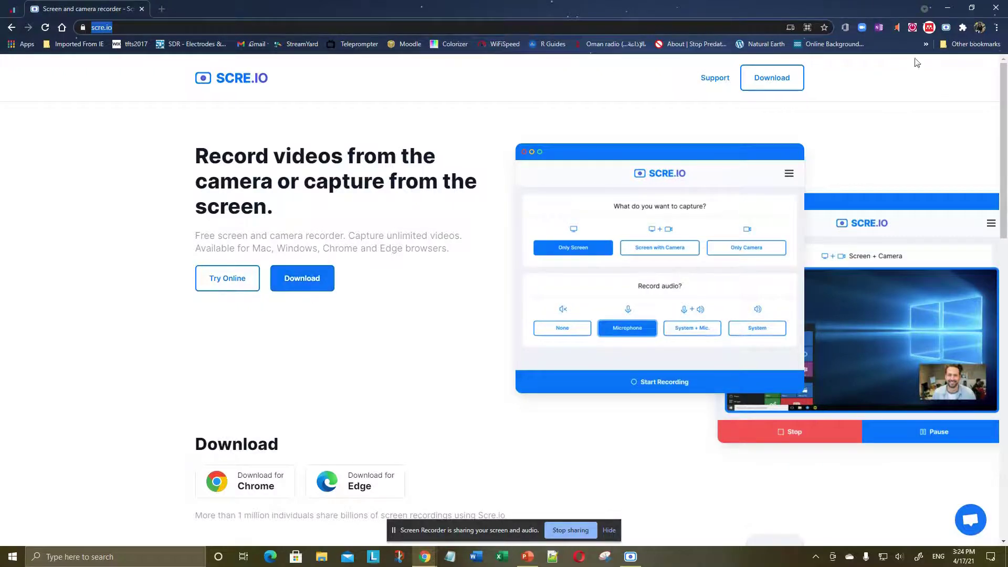
# Open the extension's Options page and review its Video, Audio, Language and Recording Permission tabs
pyautogui.rightClick(946, 29)
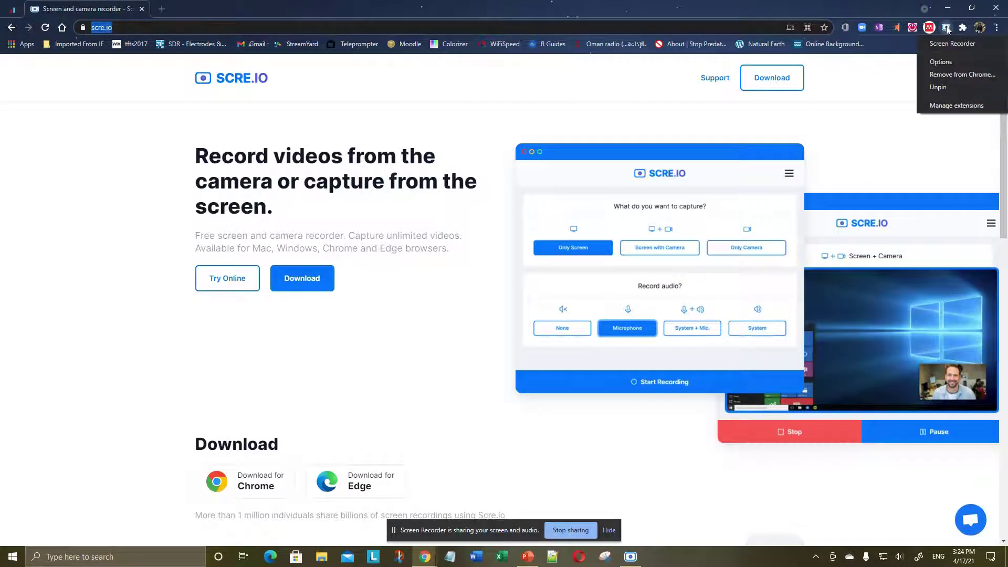
pyautogui.click(949, 61)
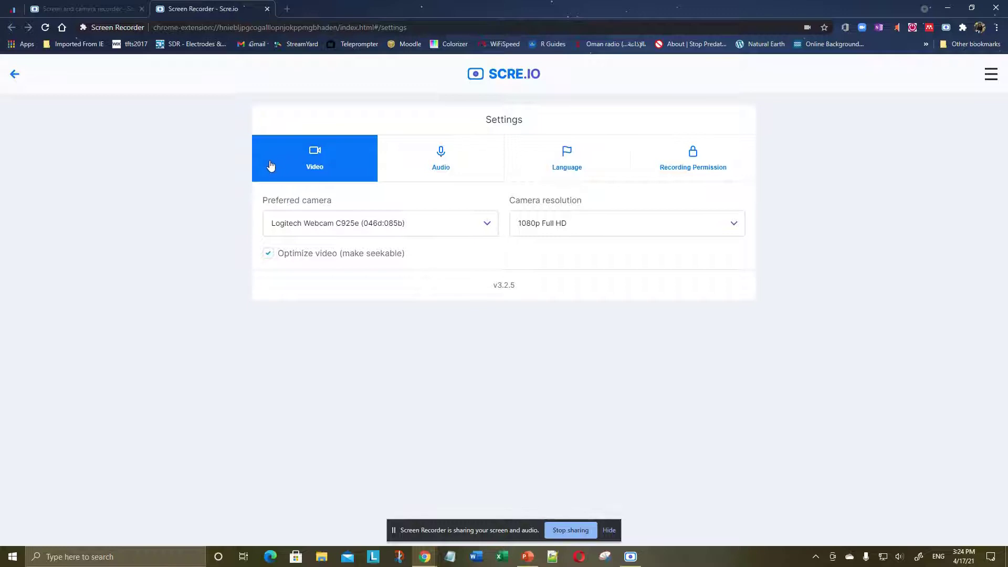
pyautogui.click(407, 159)
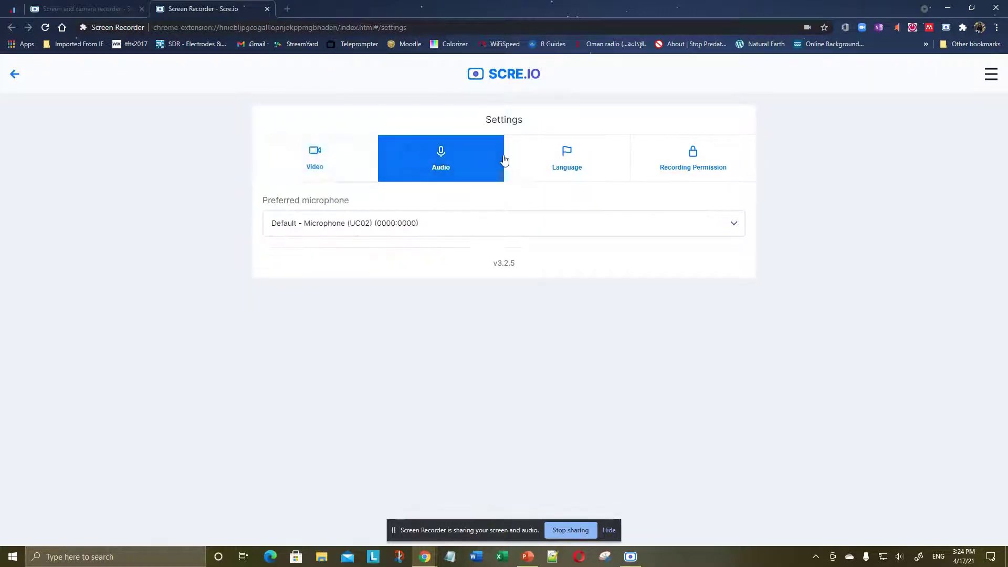
pyautogui.click(573, 161)
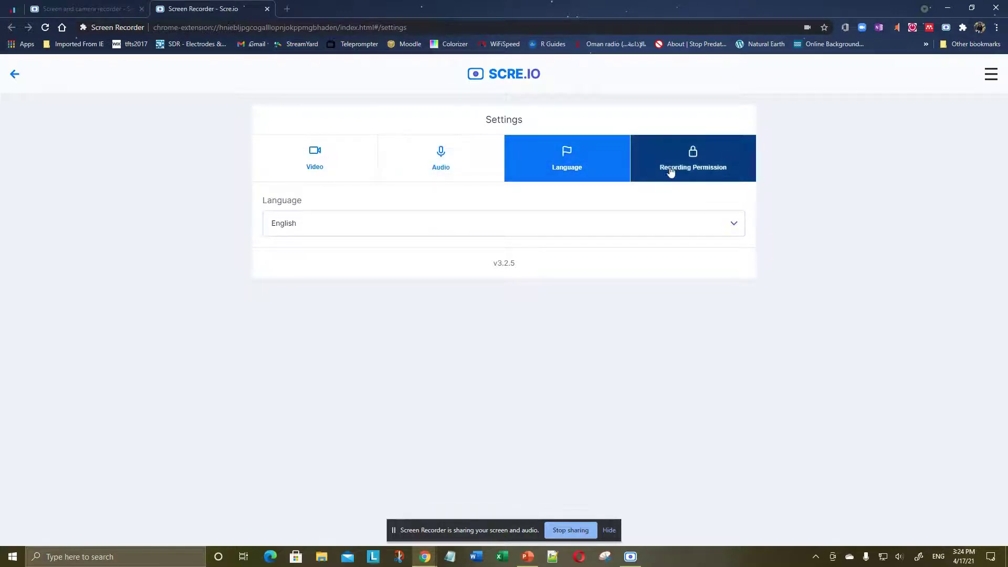
pyautogui.click(714, 171)
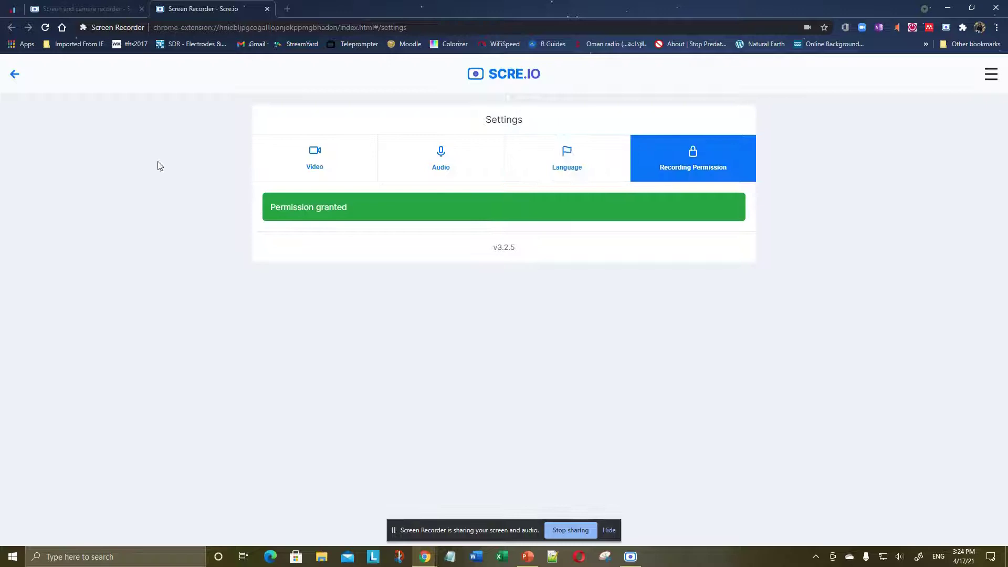
pyautogui.click(327, 167)
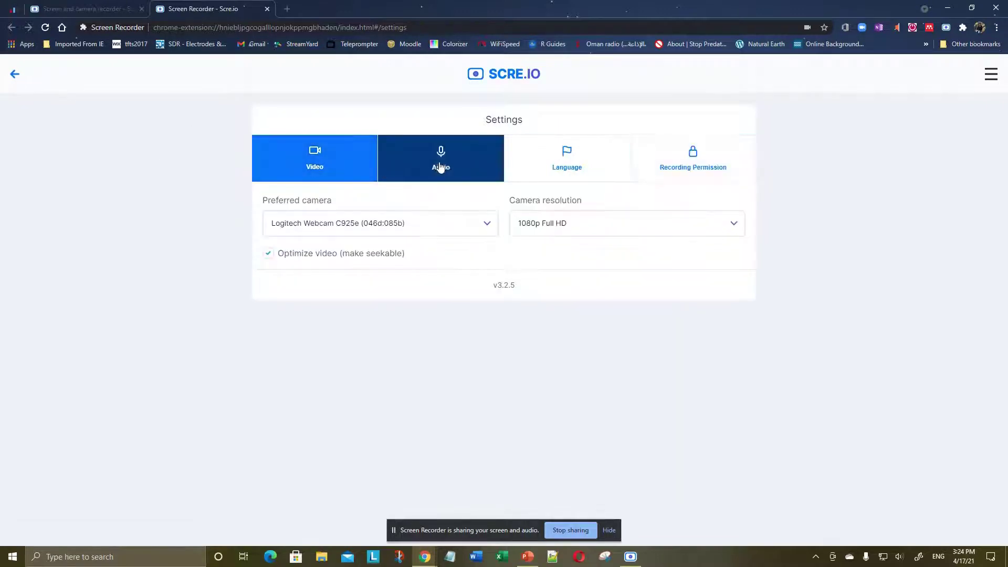
# Keep the Logitech webcam at 1080p Full HD and the default microphone, then leave settings
pyautogui.click(488, 224)
pyautogui.click(490, 226)
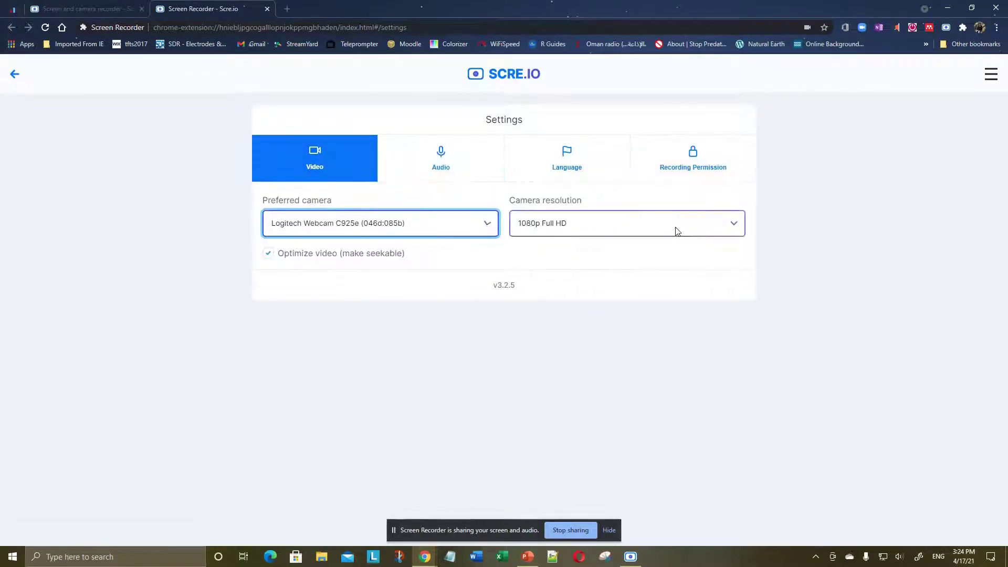
pyautogui.click(587, 226)
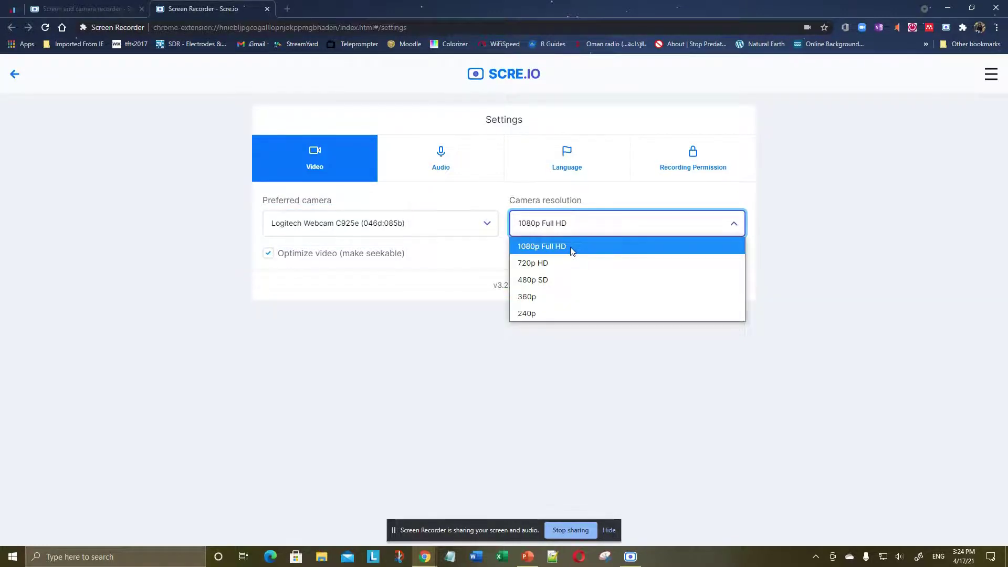
pyautogui.click(451, 175)
pyautogui.click(468, 228)
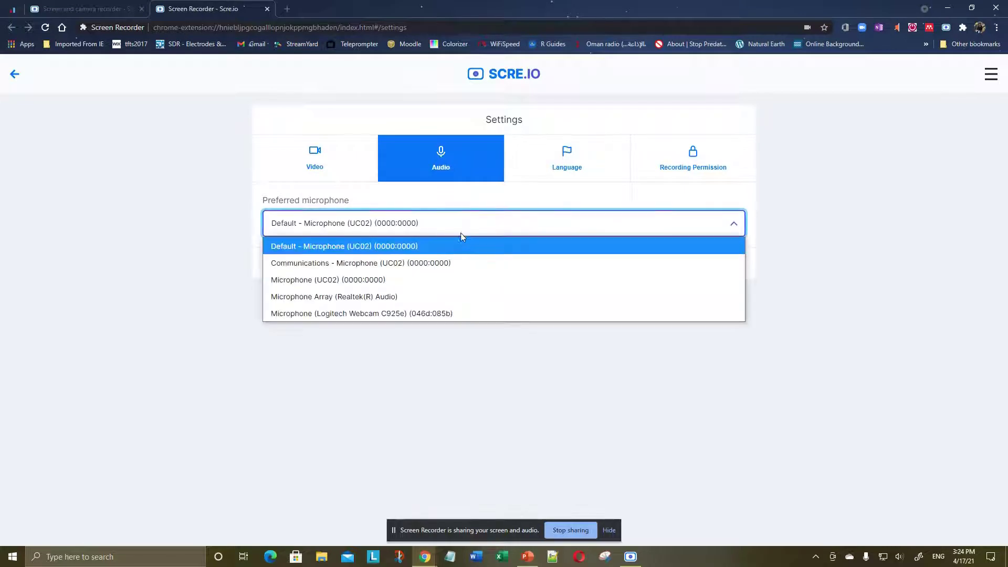
pyautogui.click(460, 231)
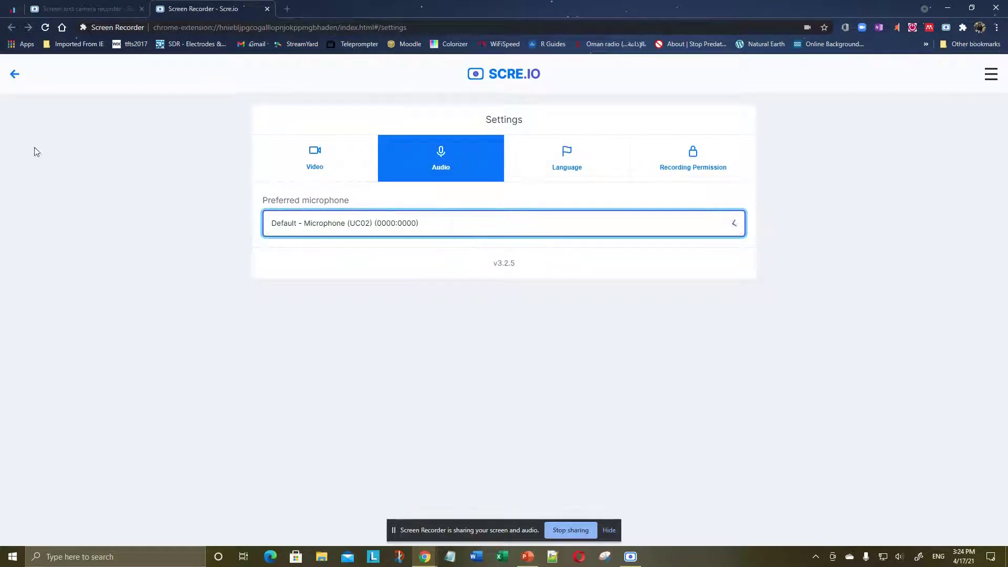
pyautogui.click(15, 74)
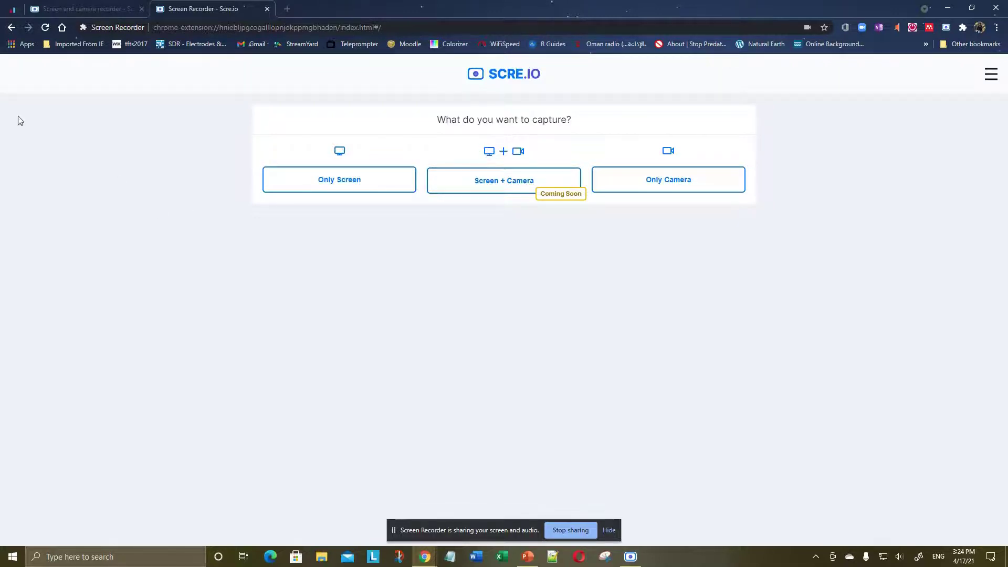
pyautogui.click(12, 27)
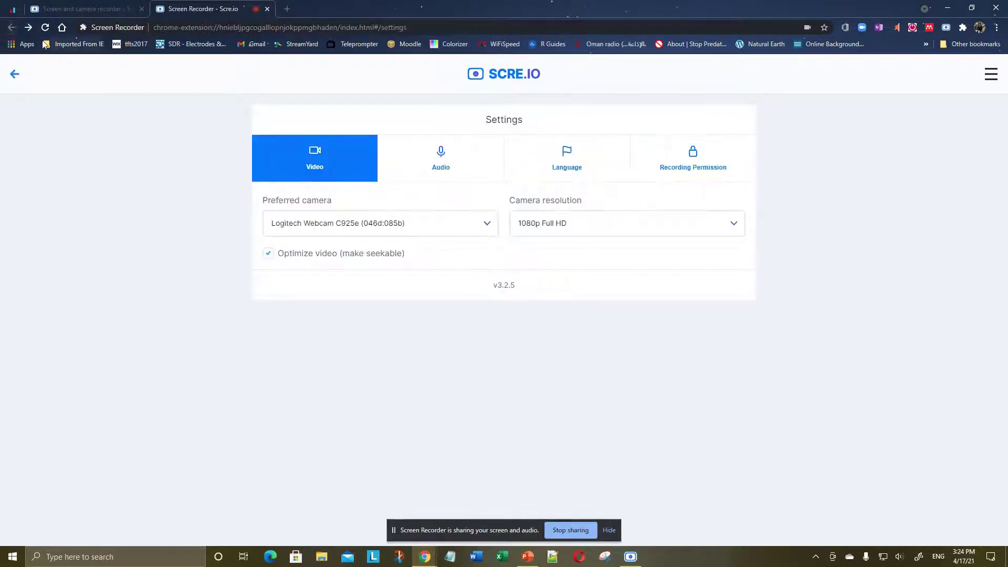
pyautogui.click(108, 10)
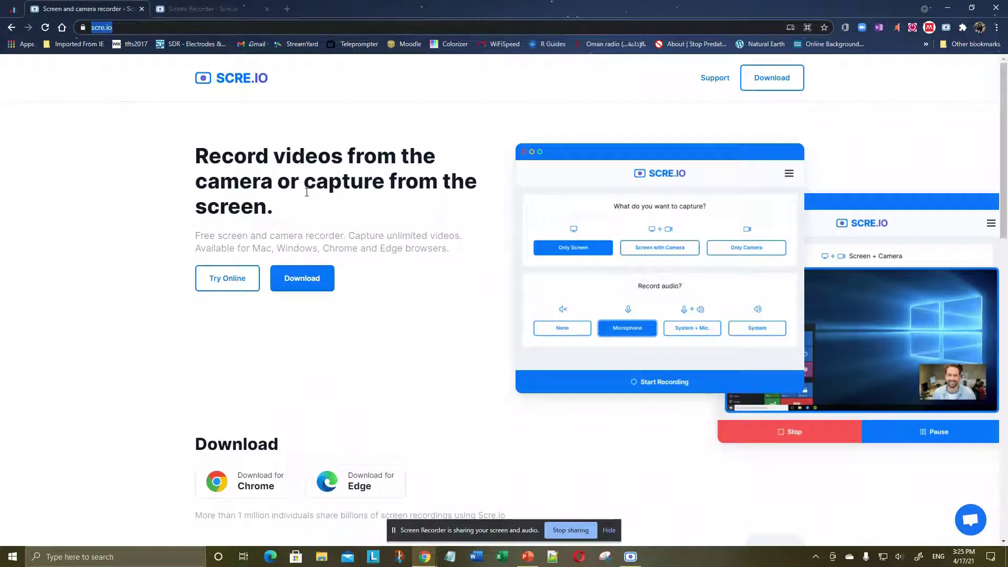
pyautogui.click(304, 278)
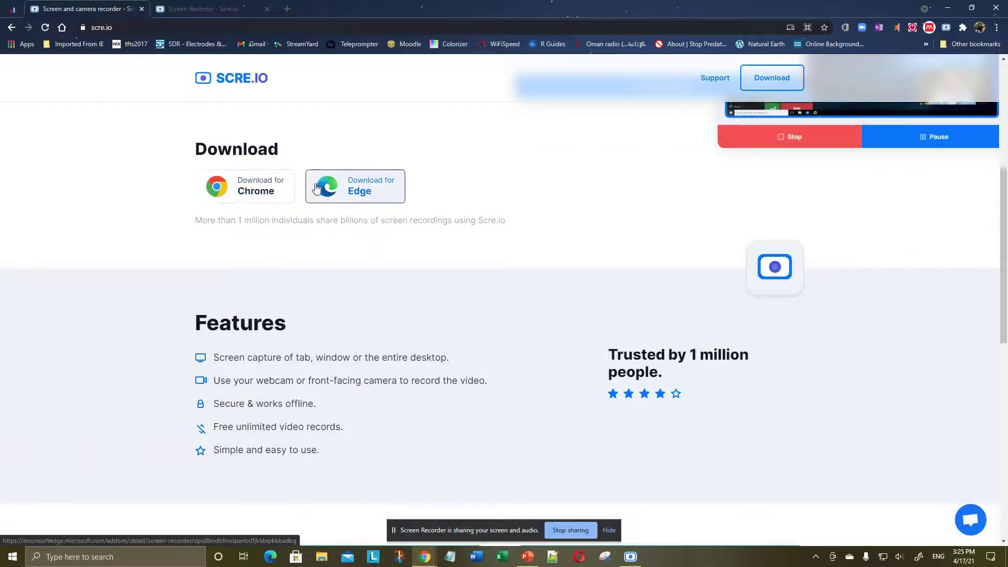
pyautogui.scroll(-1, 404, 241)
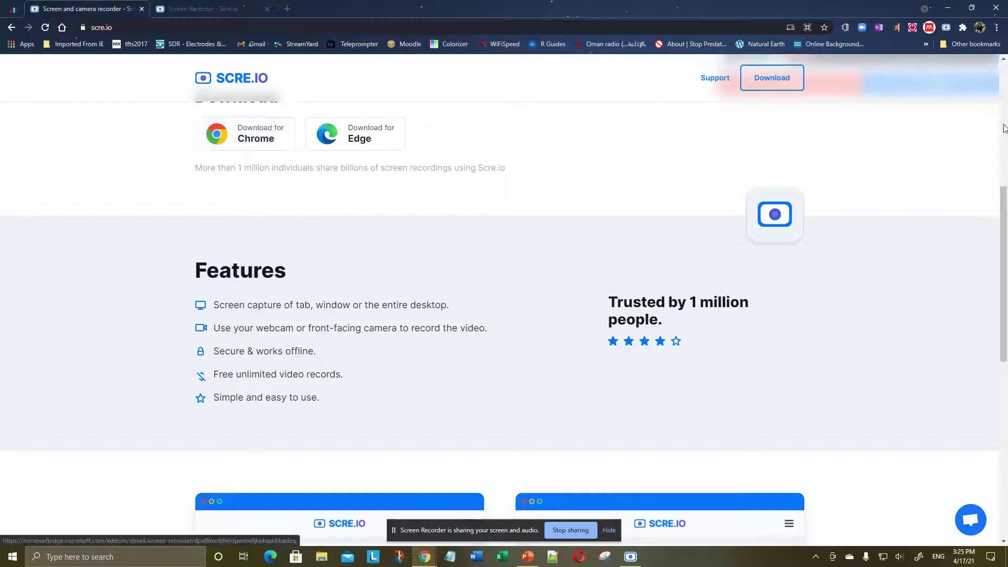
pyautogui.click(250, 148)
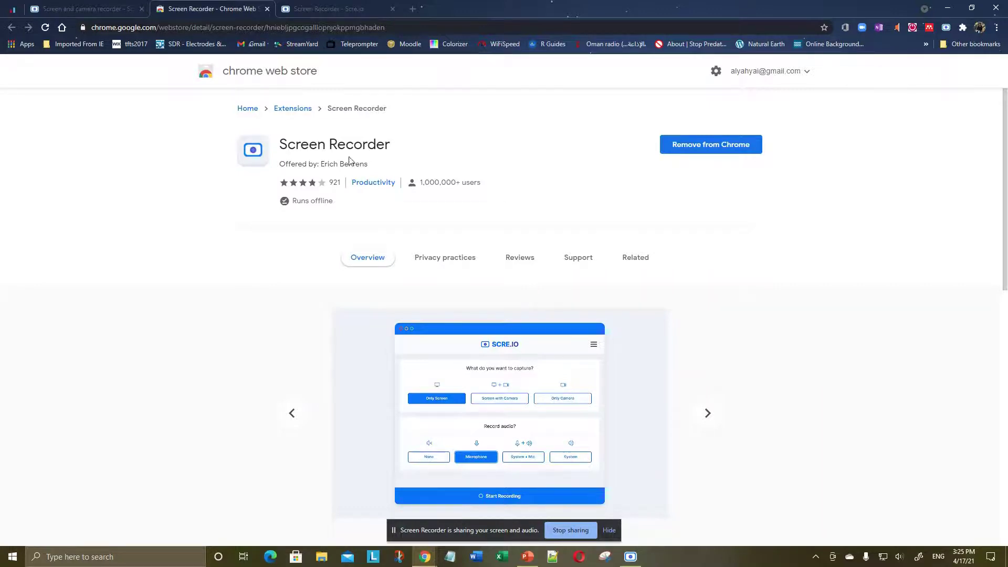
pyautogui.scroll(-2, 323, 259)
pyautogui.scroll(2, 510, 269)
pyautogui.moveTo(287, 146); pyautogui.dragTo(413, 152)
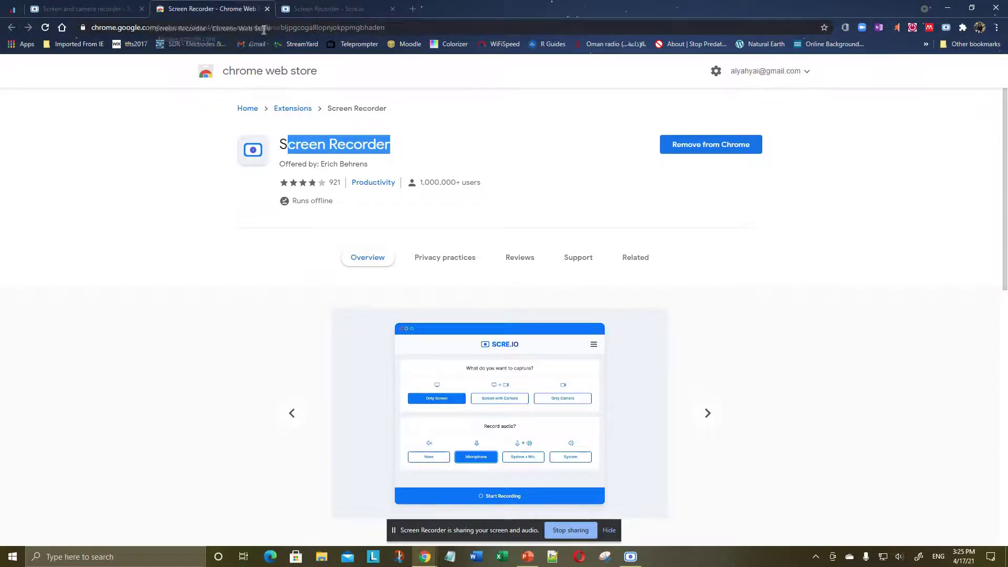
pyautogui.click(267, 9)
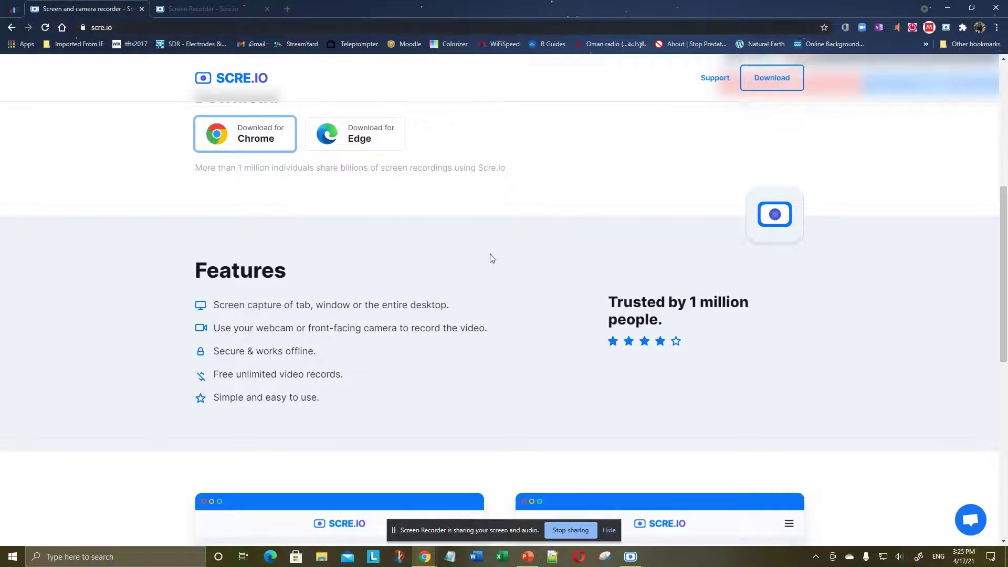
pyautogui.scroll(-1, 250, 315)
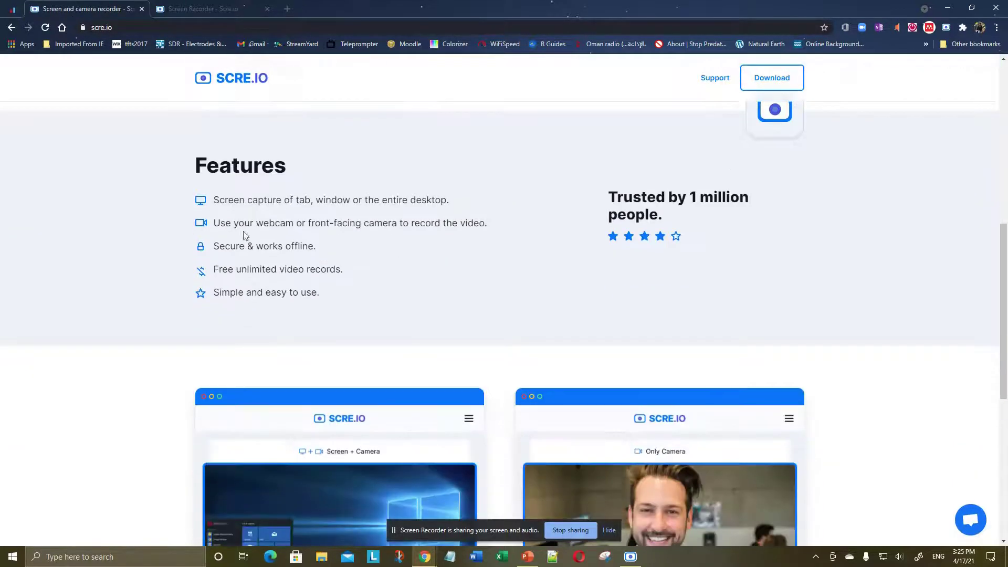
pyautogui.moveTo(214, 201); pyautogui.dragTo(497, 207)
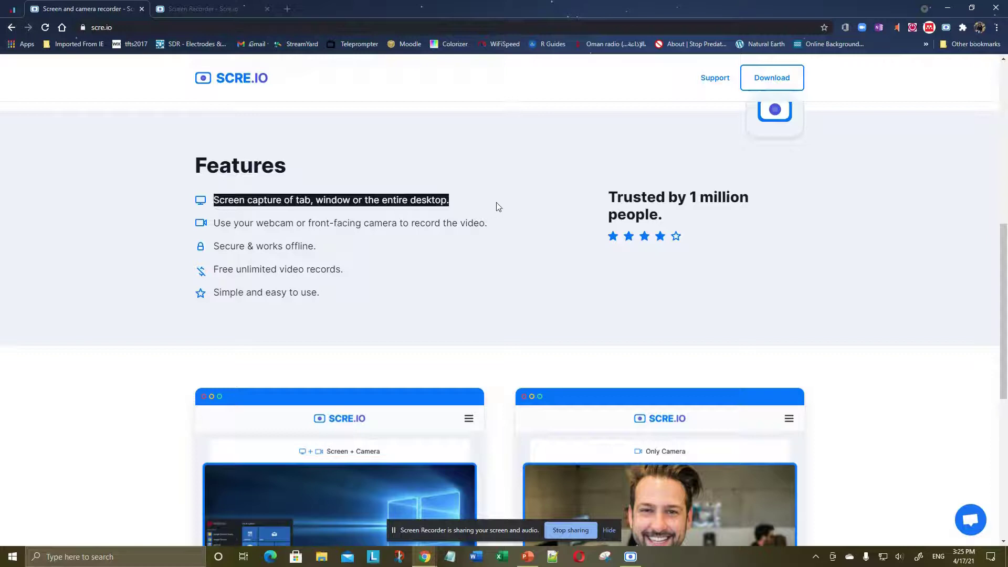
pyautogui.click(367, 232)
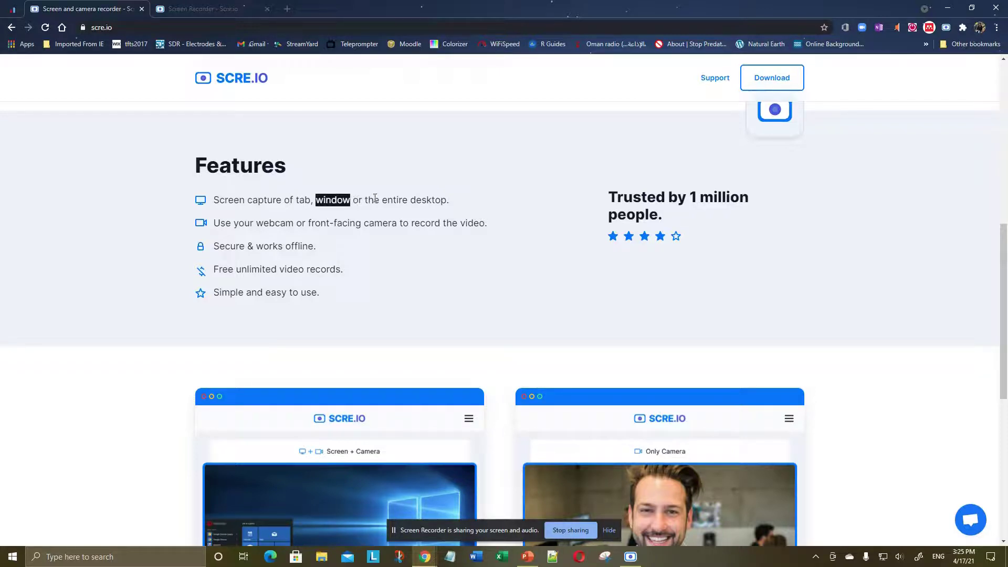
pyautogui.moveTo(384, 201); pyautogui.dragTo(498, 215)
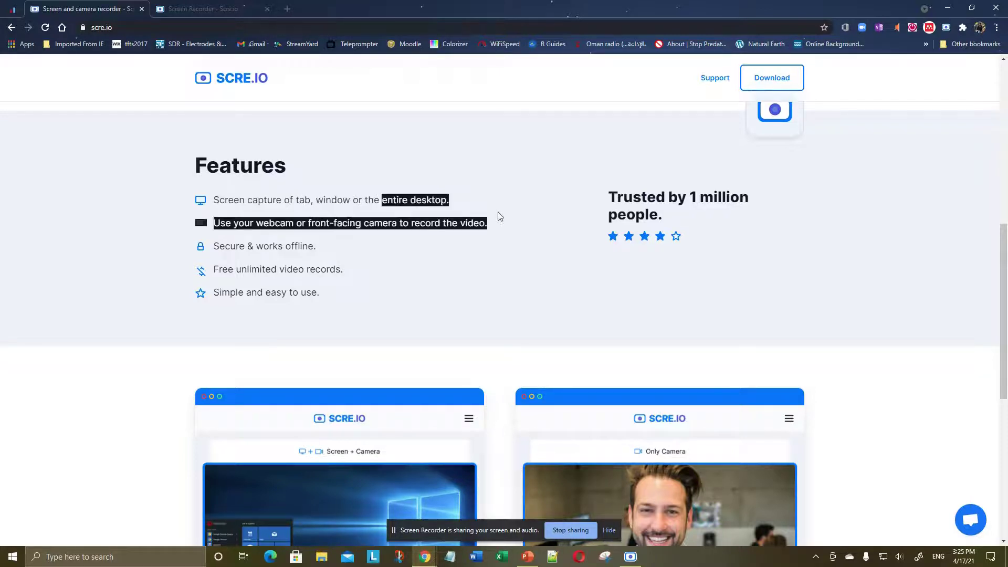
pyautogui.click(346, 200)
pyautogui.moveTo(270, 223); pyautogui.dragTo(444, 227)
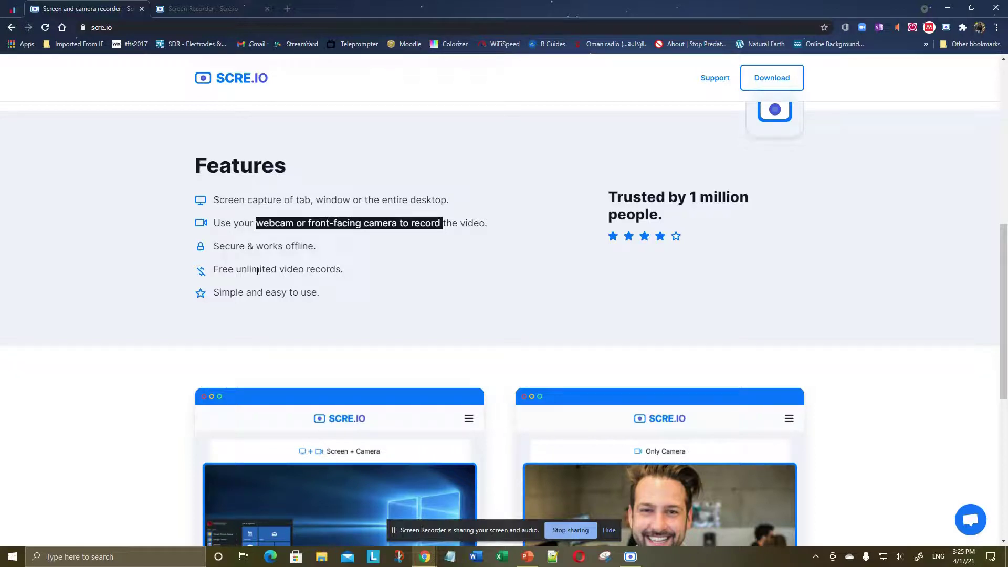
pyautogui.moveTo(221, 270); pyautogui.dragTo(374, 285)
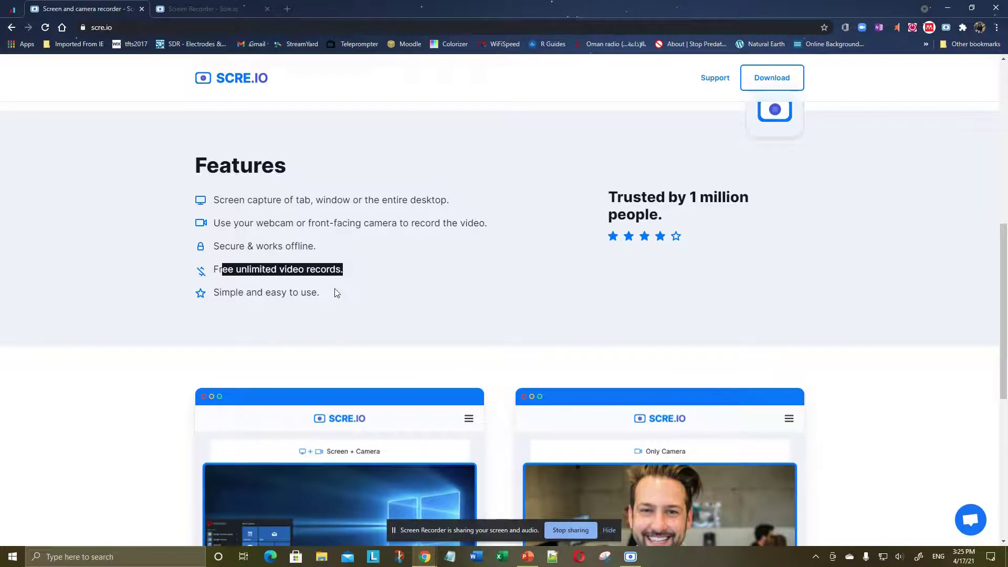
pyautogui.scroll(-3, 317, 290)
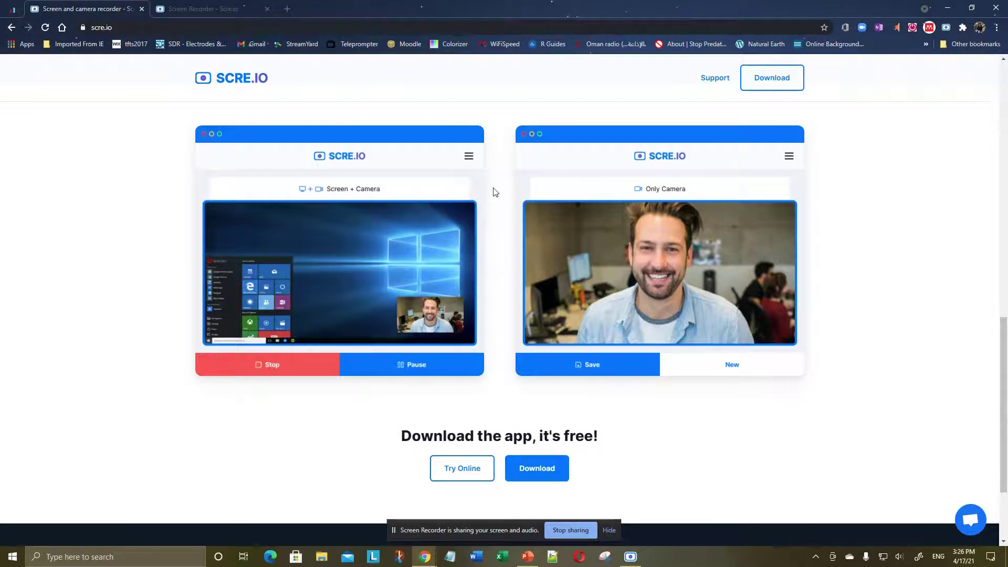
pyautogui.scroll(2, 111, 234)
pyautogui.scroll(6, 113, 239)
pyautogui.scroll(3, 114, 244)
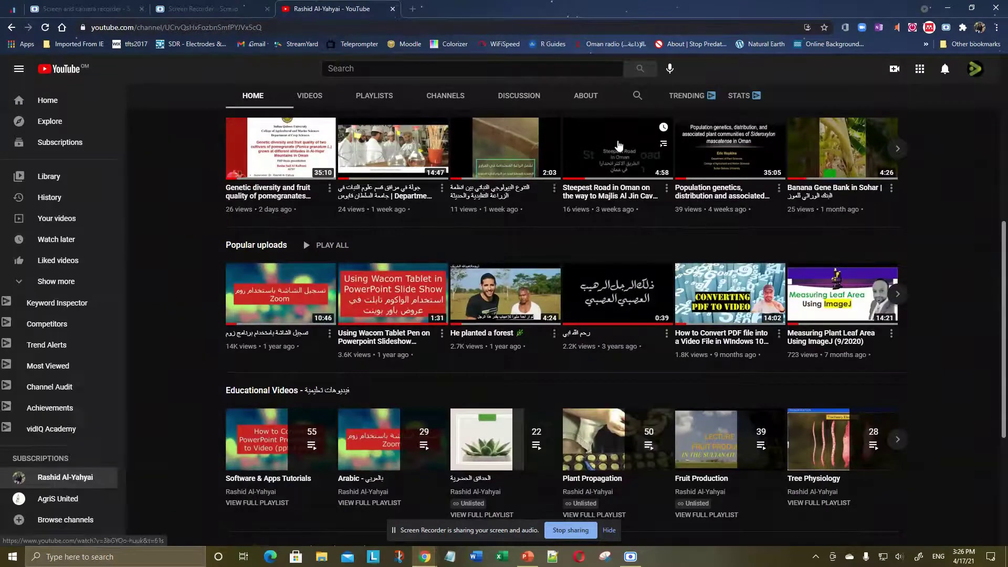
pyautogui.scroll(-2, 564, 297)
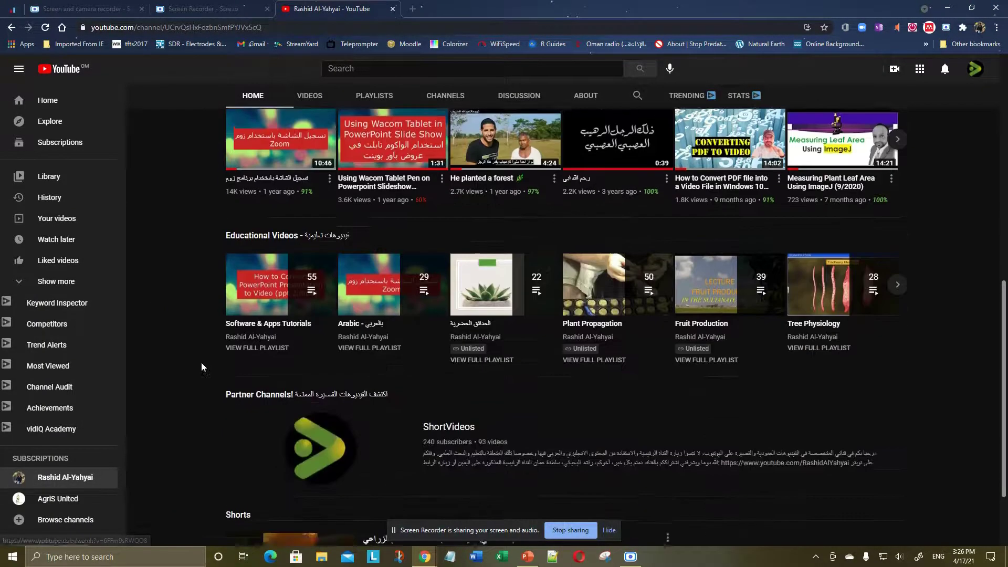
pyautogui.scroll(1, 423, 281)
pyautogui.scroll(3, 355, 271)
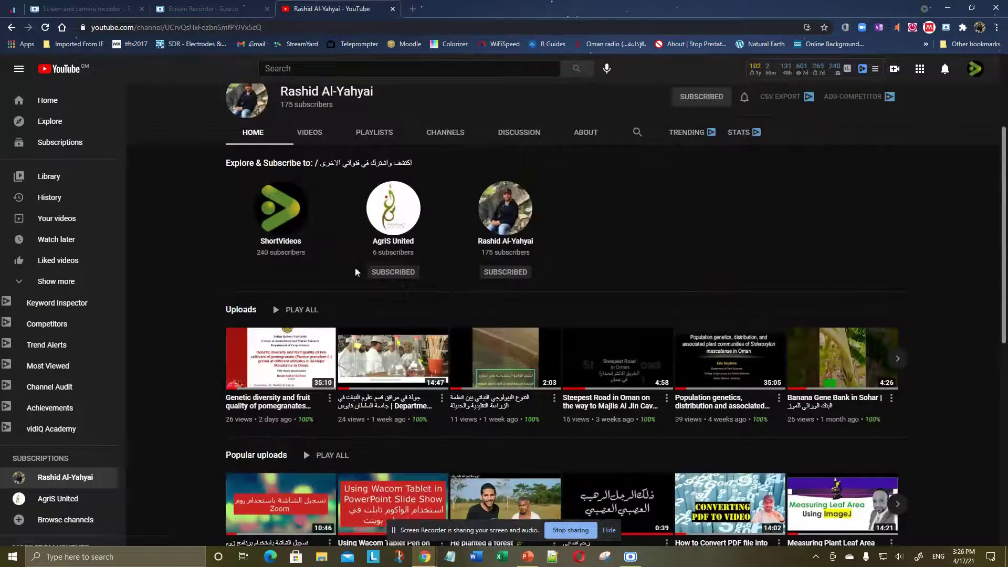
# Open the ShortVideos channel from its avatar on YouTube
pyautogui.click(298, 220)
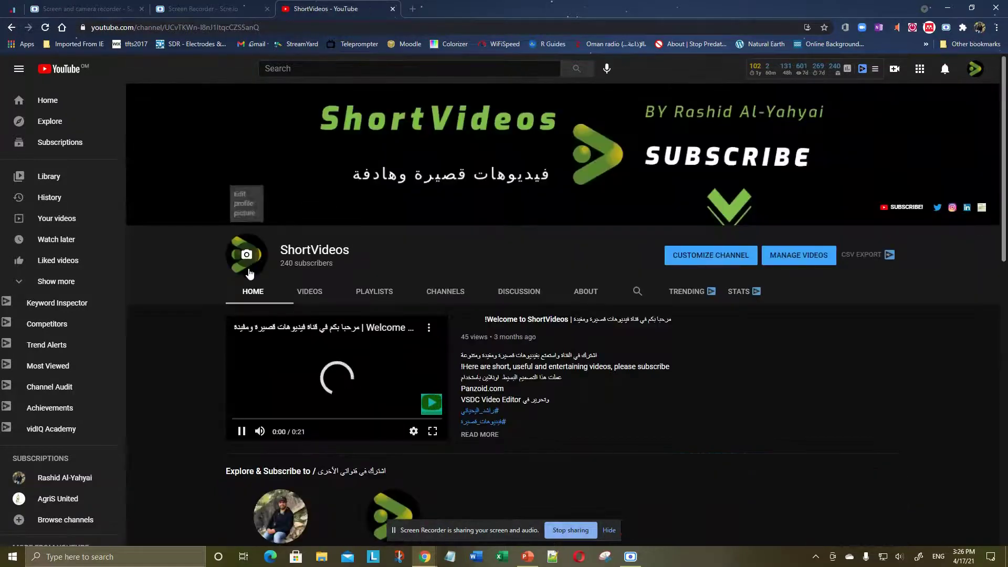
pyautogui.scroll(-2, 245, 277)
pyautogui.scroll(-3, 245, 278)
pyautogui.scroll(3, 240, 276)
pyautogui.scroll(2, 232, 266)
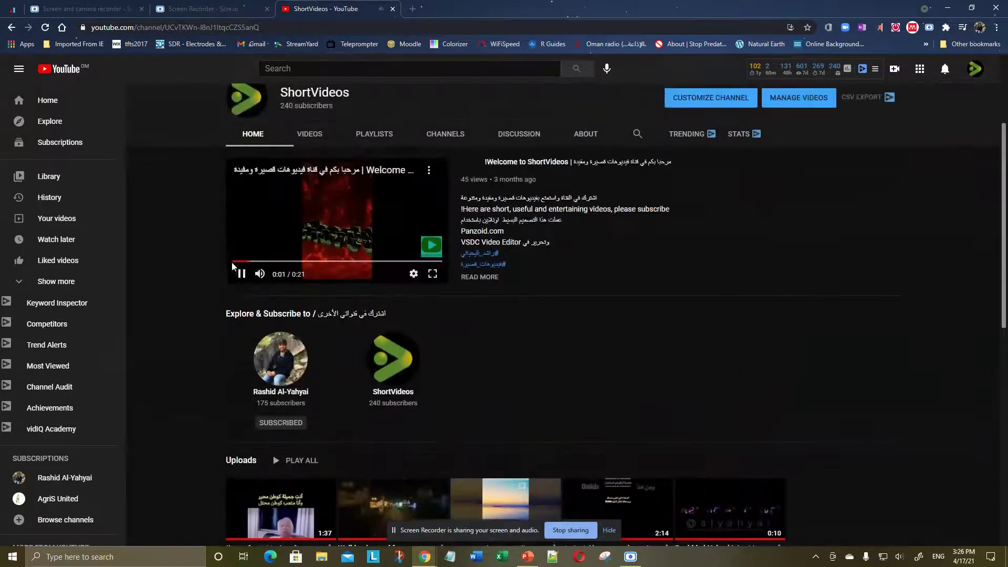
pyautogui.scroll(-3, 230, 268)
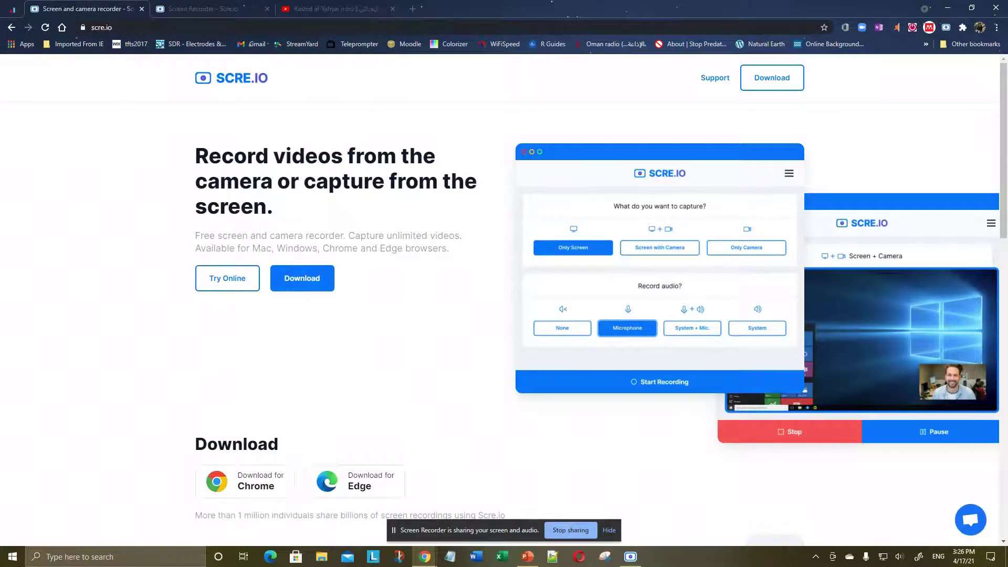
# Bring the Screen Recorder window forward, showing the Only Screen capture and screen-capture.webm
pyautogui.click(630, 557)
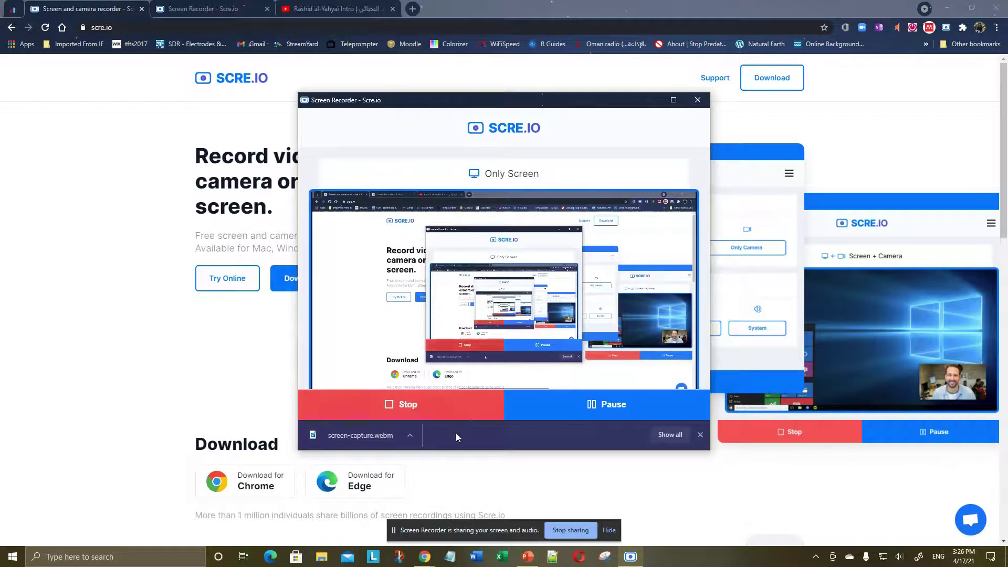